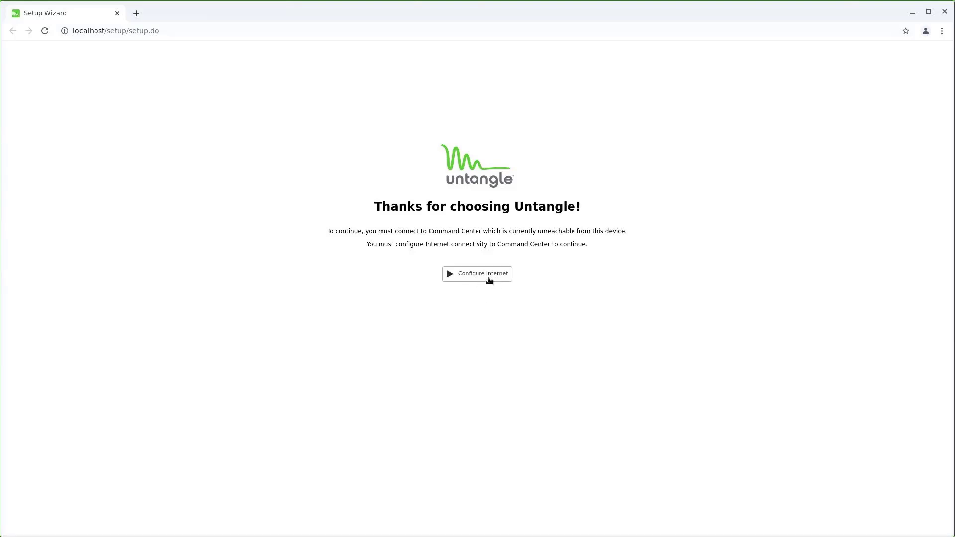
Step: Test internet connectivity, dismiss the failed Internet Status warning and run the setup wizard locally
left_click(485, 280)
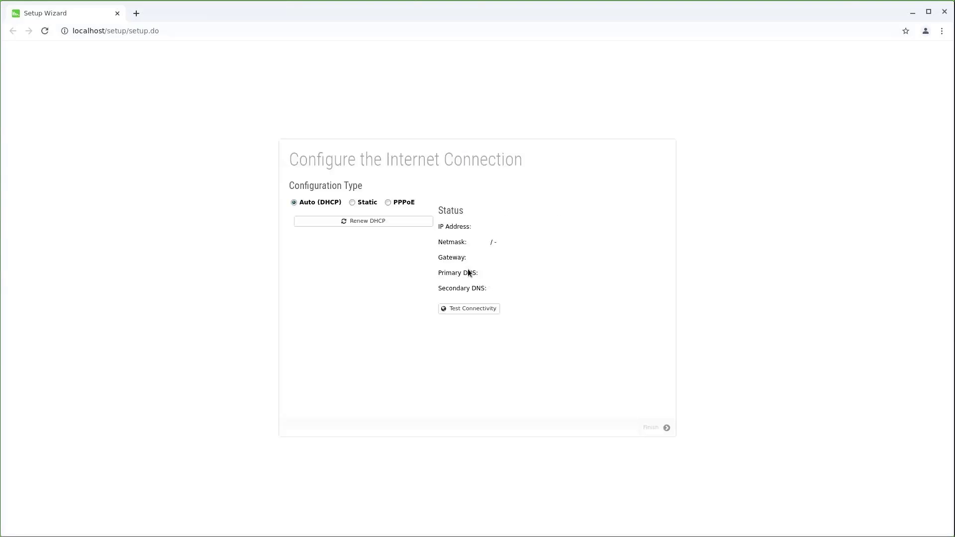
left_click(470, 309)
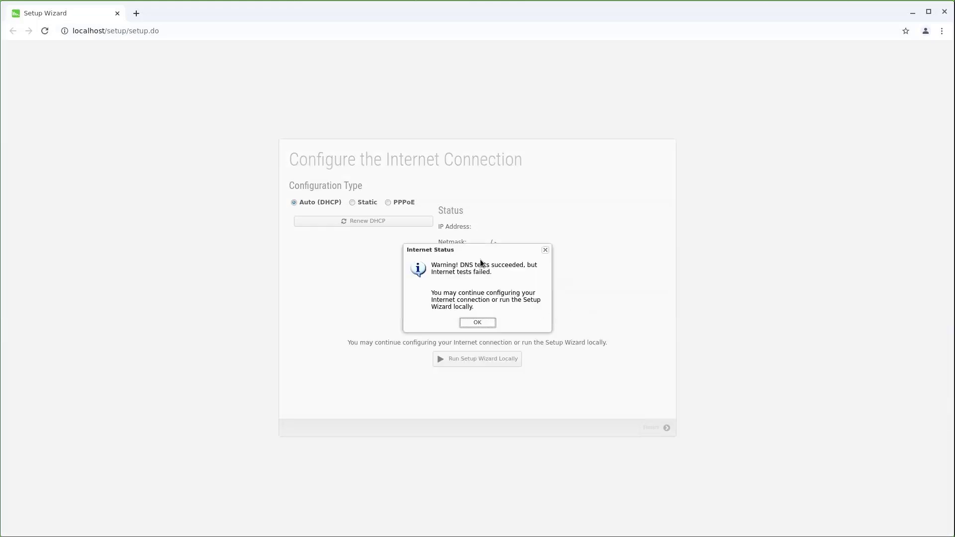
left_click(486, 323)
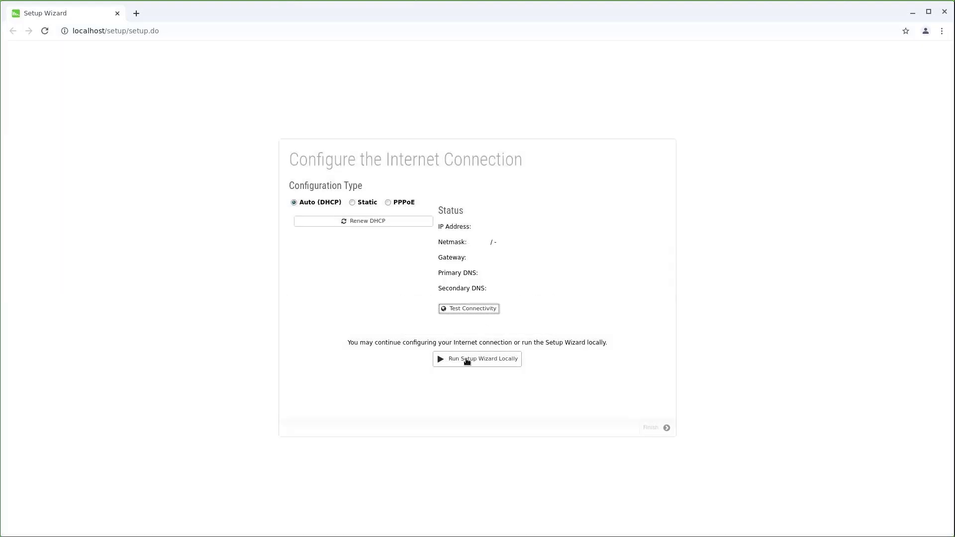
left_click(486, 366)
Step: Enter and confirm the admin password, choose Higher Education install type and Asia/Ho_Chi_Minh timezone
left_click(415, 279)
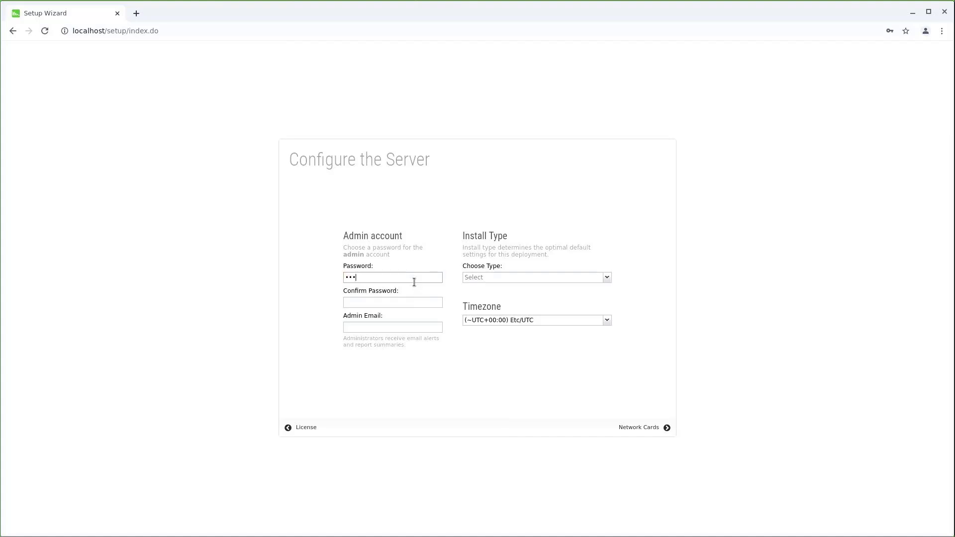
left_click(414, 301)
left_click(496, 280)
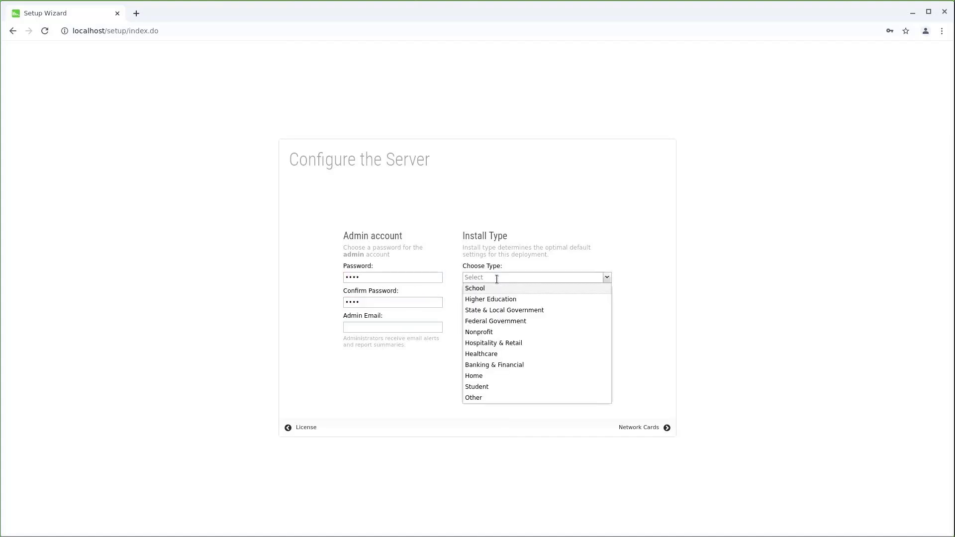
left_click(498, 300)
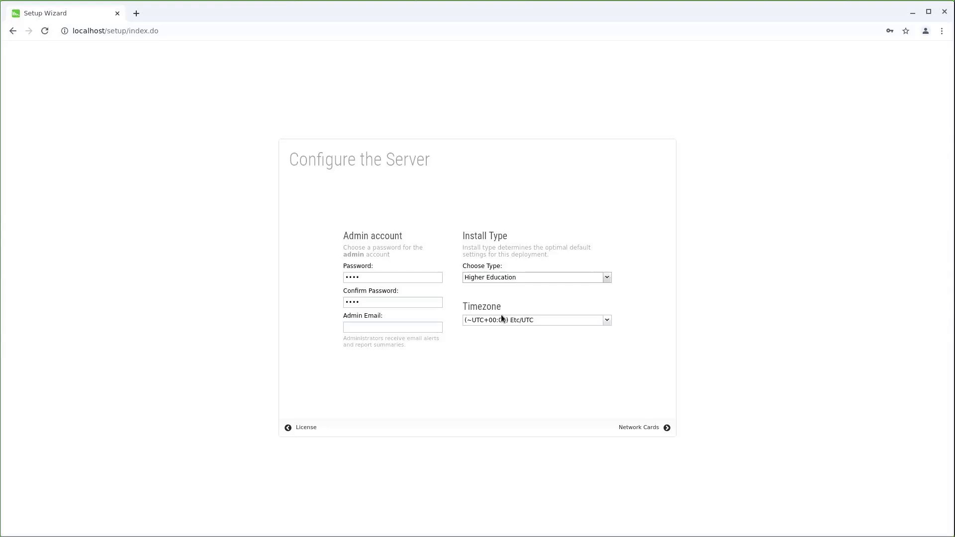
left_click(505, 321)
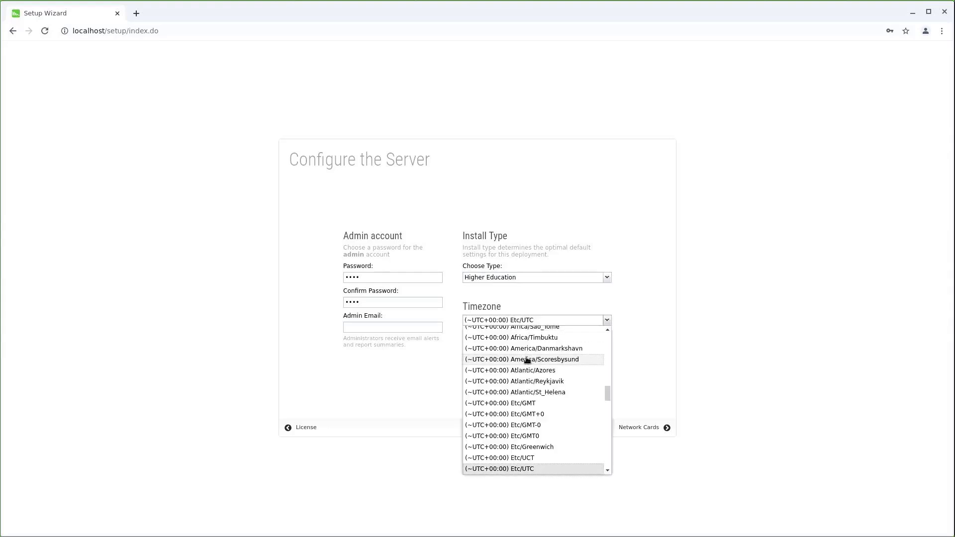
scroll(530, 365, "down", 5)
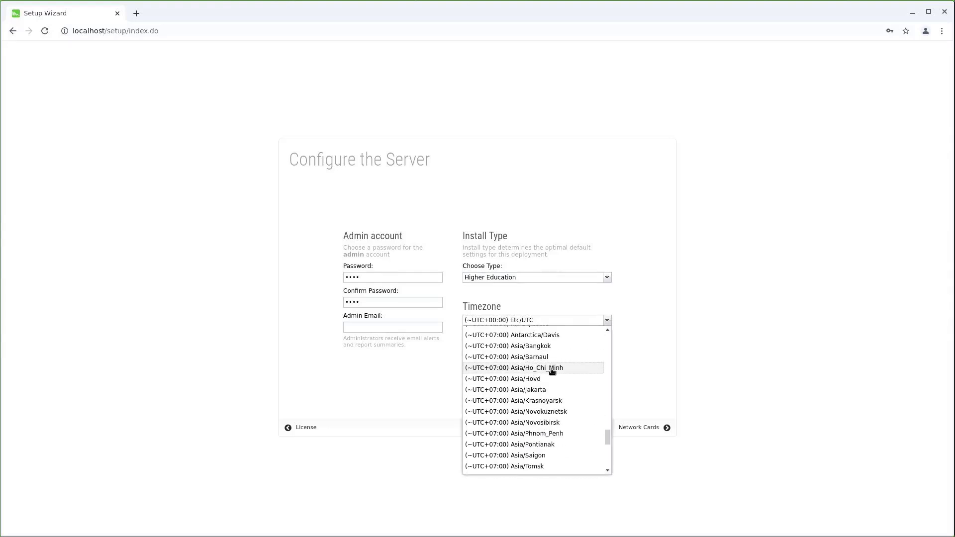
left_click(551, 368)
Step: Accept the server settings, review the Internal network card and continue to internet connection setup
left_click(631, 429)
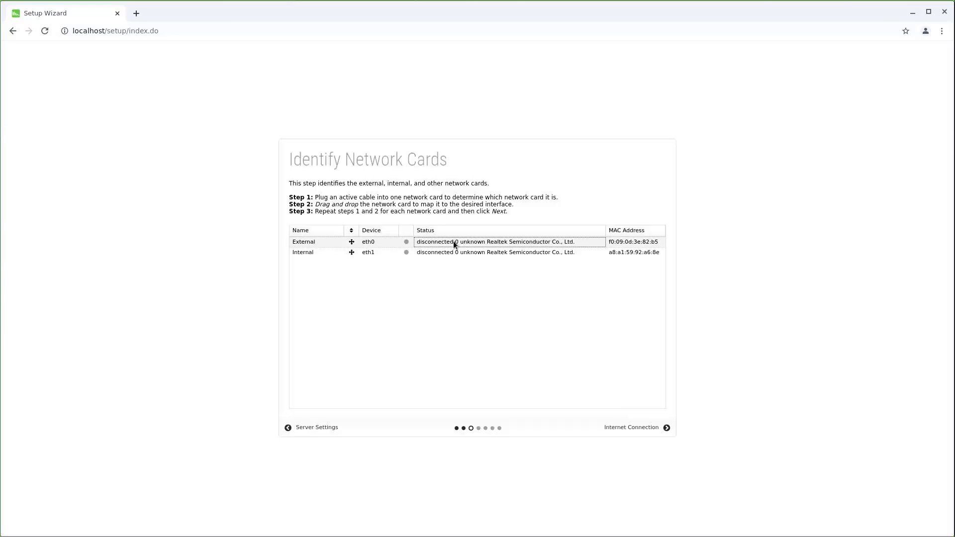
left_click(454, 248)
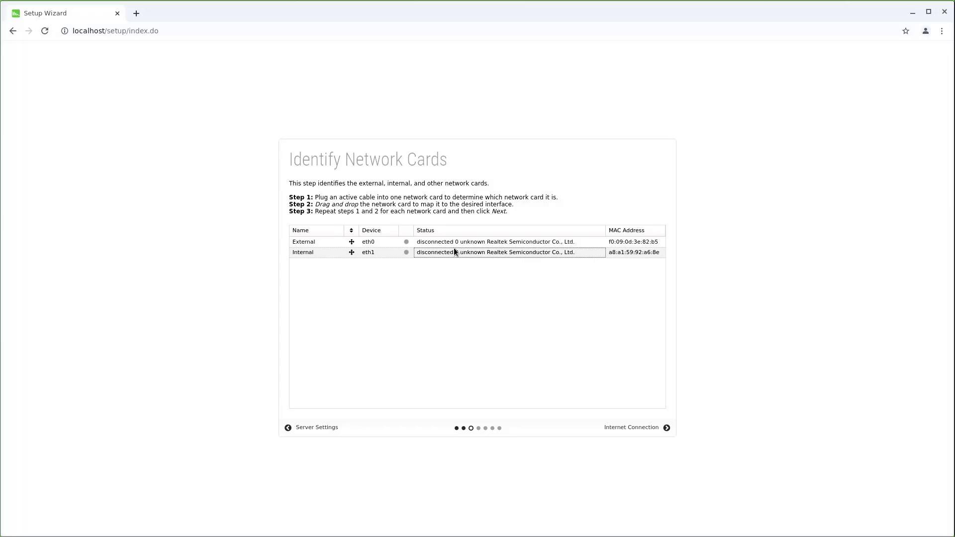
left_click(615, 426)
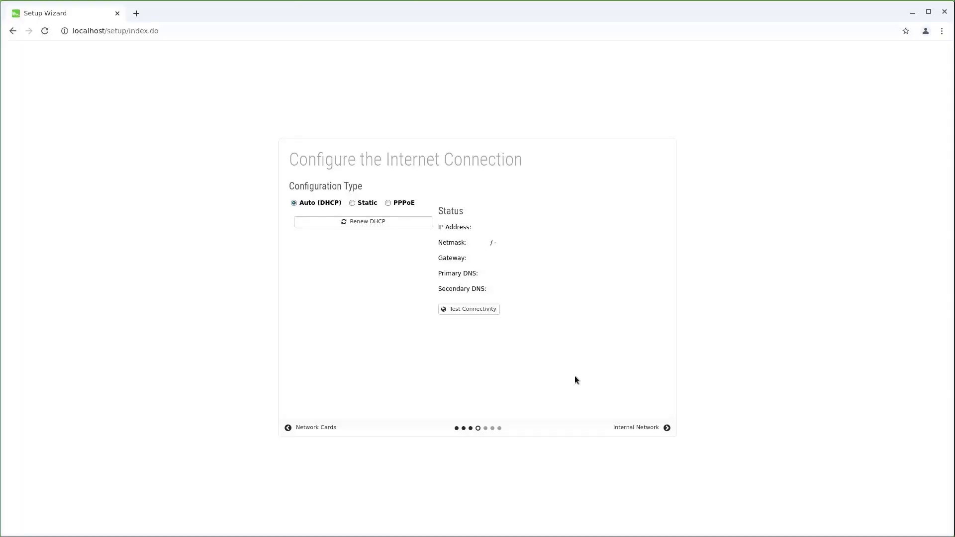
Step: Renew the external DHCP lease (192.168.0.239/24, gateway 192.168.0.1) and continue to the internal network step
left_click(364, 220)
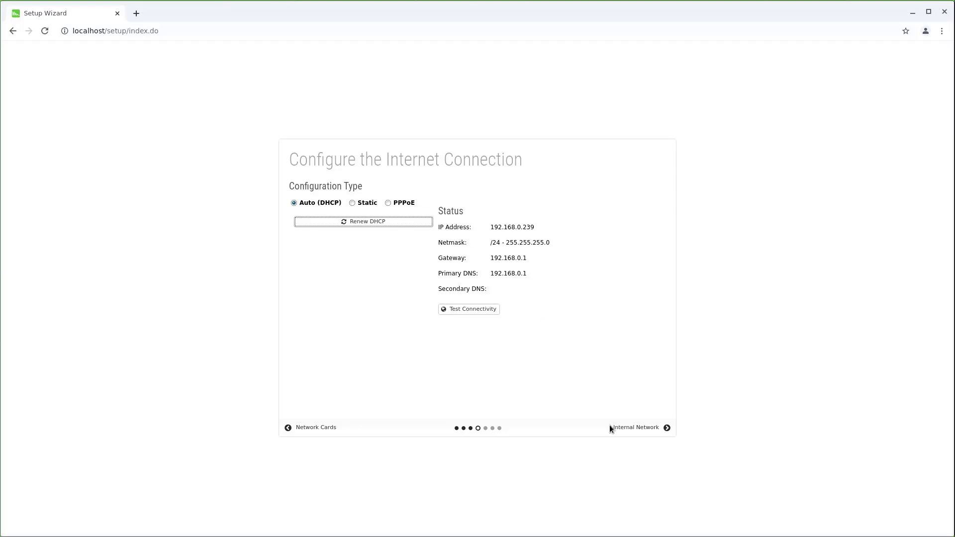
left_click(631, 431)
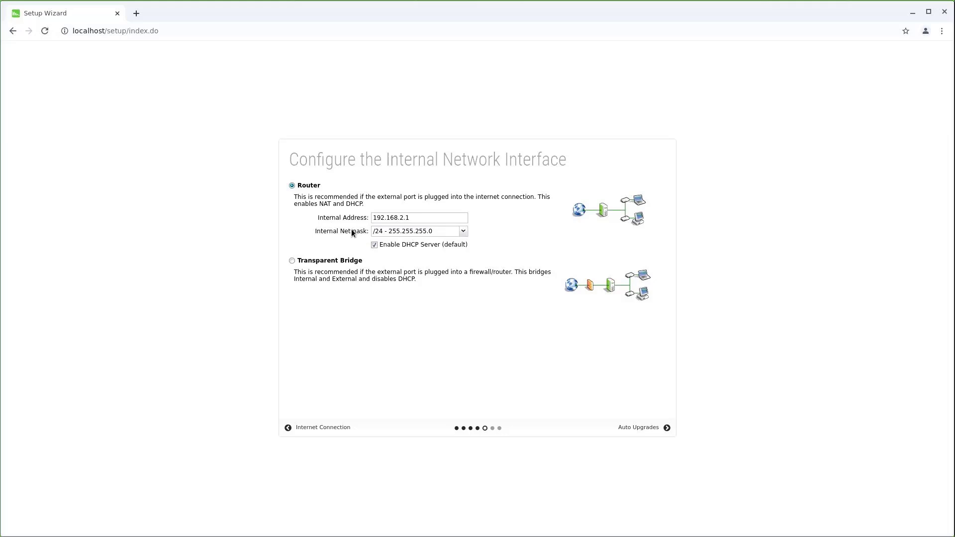
Step: Compare the Transparent Bridge description (bridges interfaces, disables DHCP) and keep Router mode at 192.168.2.1/24
left_click(292, 261)
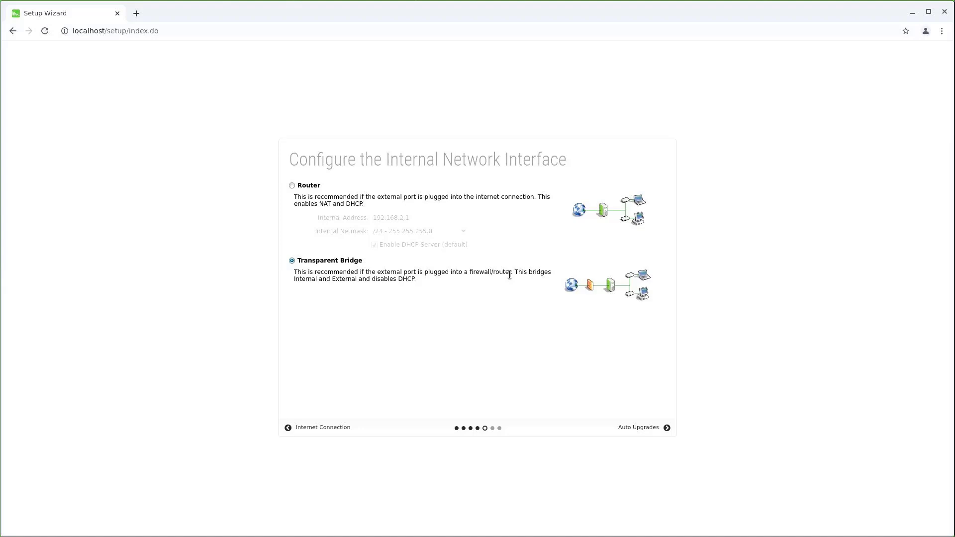
left_click_drag(510, 275, 469, 275)
left_click(529, 279)
left_click_drag(417, 278, 372, 279)
mouse_move(531, 274)
left_mouse_down()
mouse_move(347, 280)
mouse_move(361, 279)
left_mouse_up()
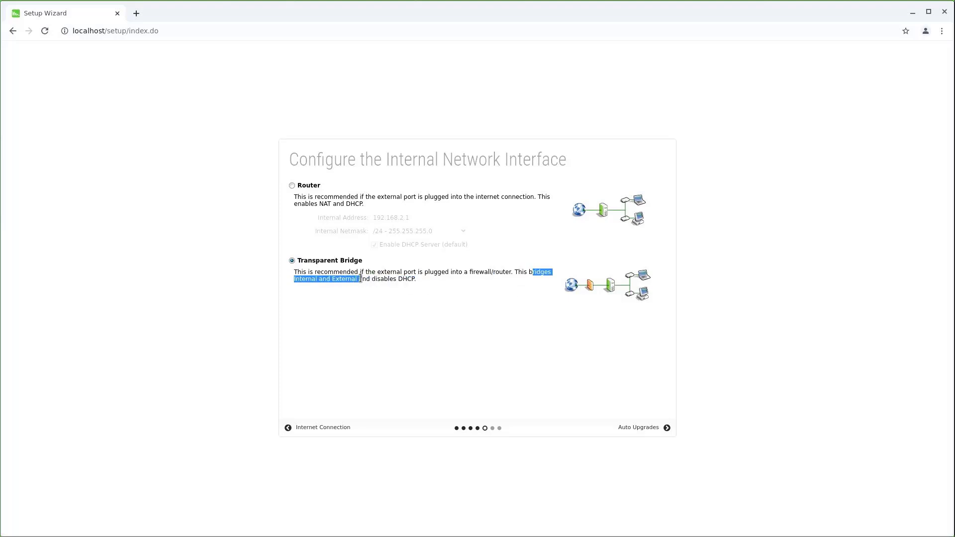
left_click(407, 311)
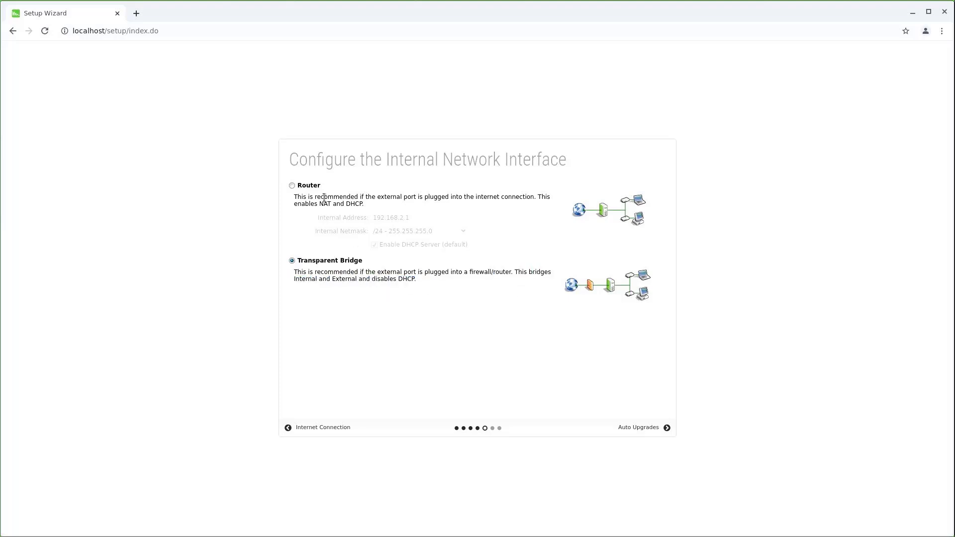
left_click(291, 186)
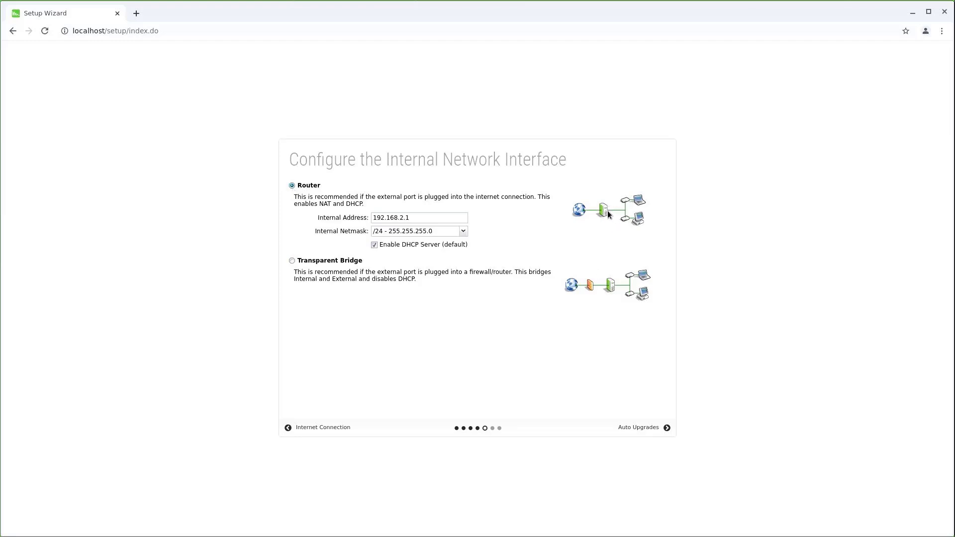
Step: Accept automatic upgrades, finish the setup wizard and go to the dashboard
left_click(646, 427)
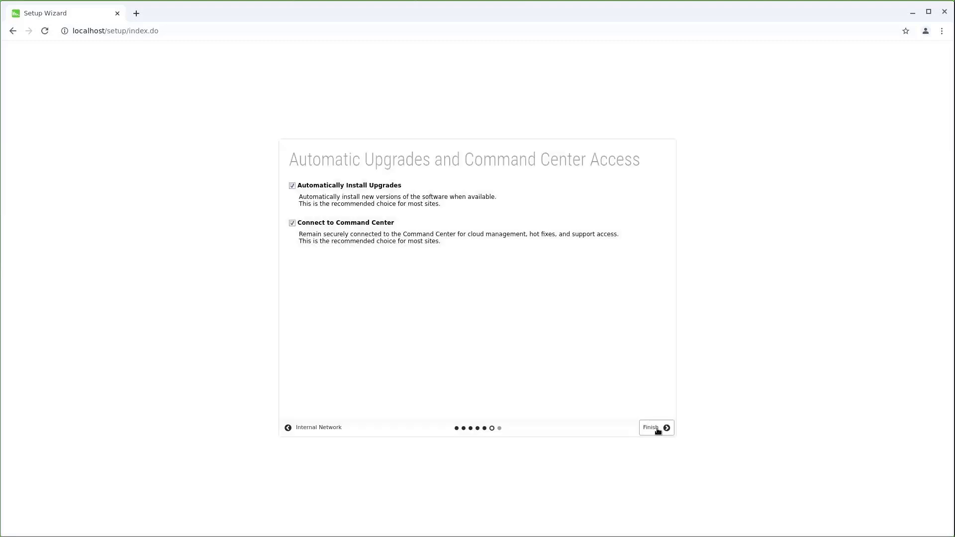
left_click(658, 427)
left_click(477, 319)
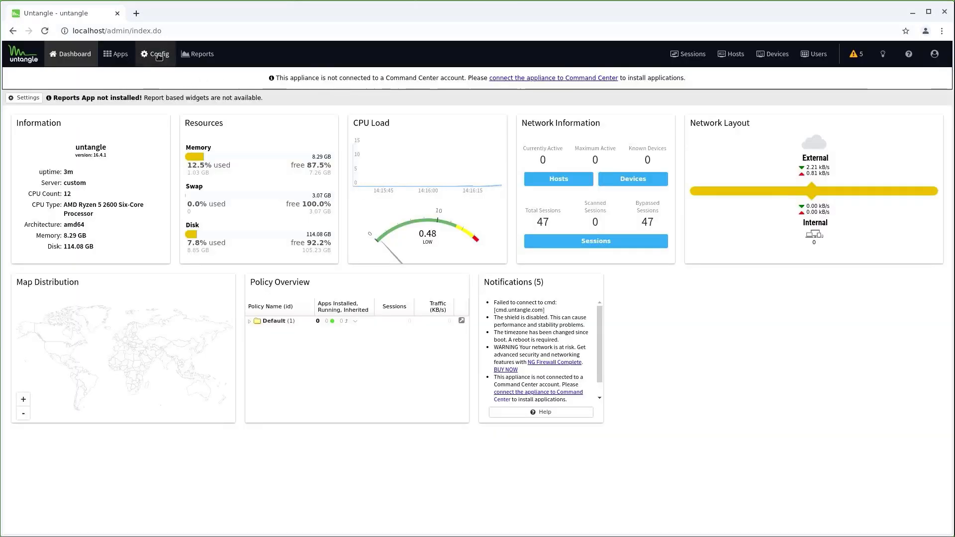
Step: Show the Network configuration listing External 192.168.0.239/24 and Internal 192.168.2.1/24
left_click(158, 54)
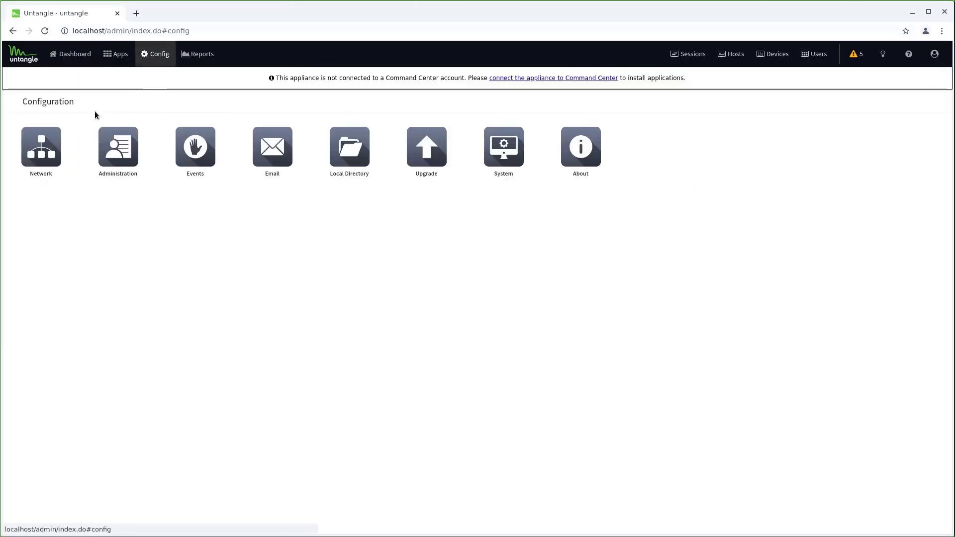
left_click(55, 152)
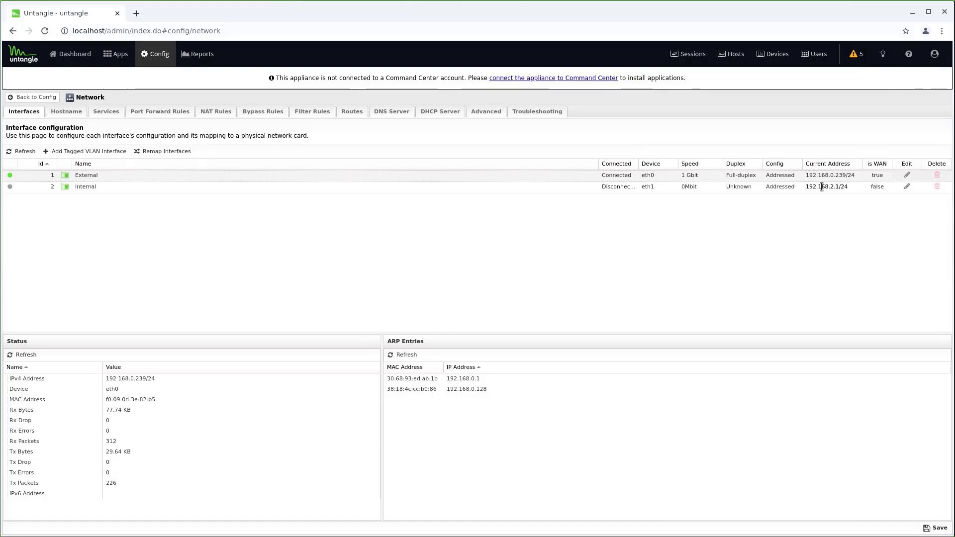
Step: Check the Internal interface status at 192.168.2.1/24 and refresh ARP entries to find the client 192.168.2.156
left_click(827, 187)
left_click_drag(851, 187, 806, 188)
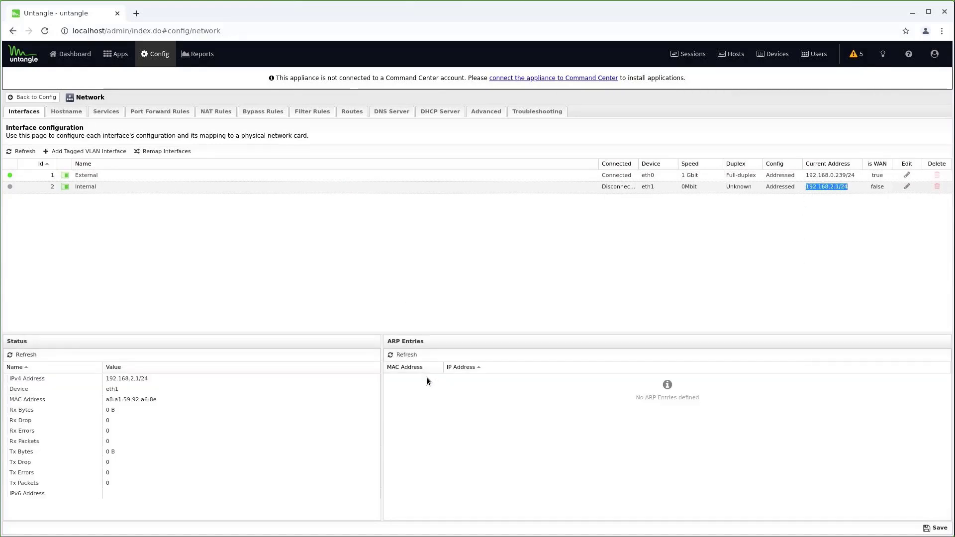
left_click(407, 357)
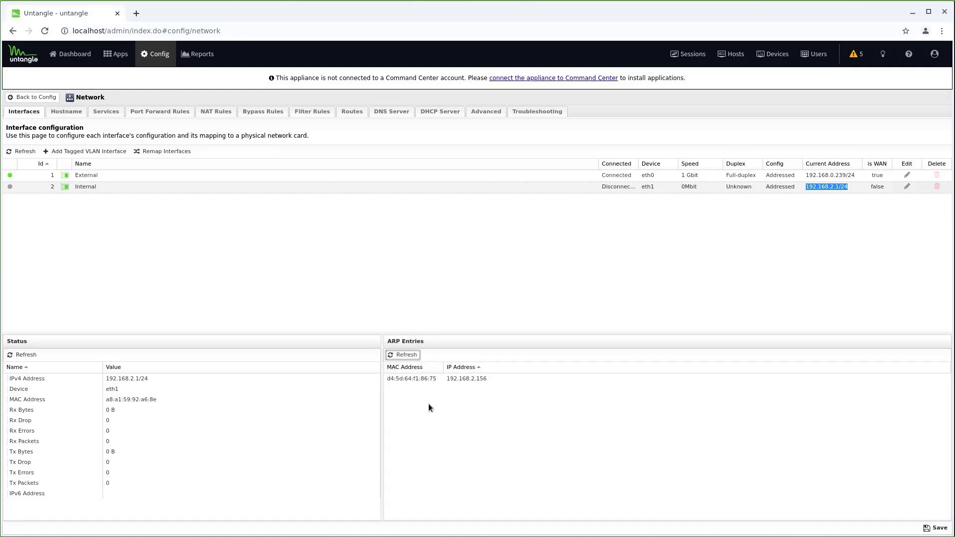
left_click(442, 378)
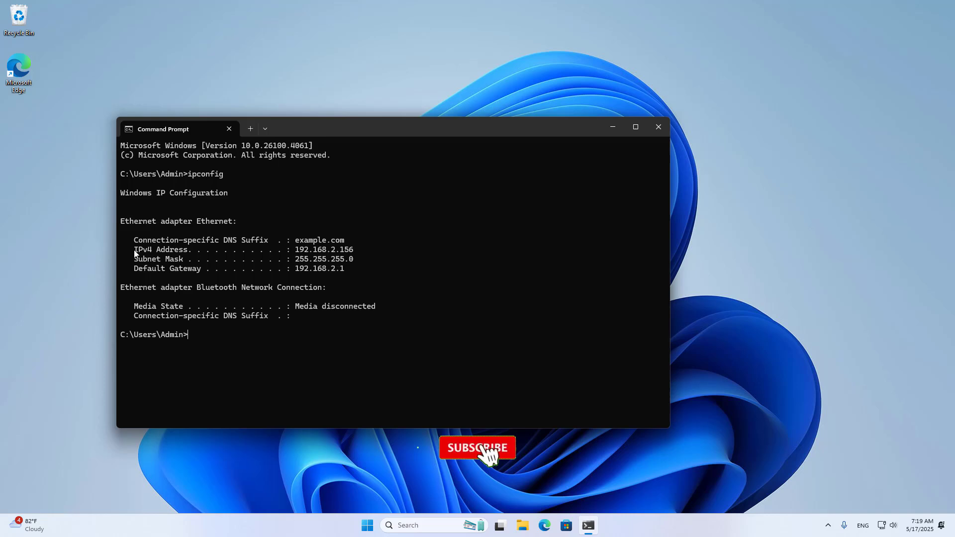
Step: Confirm the client's ipconfig address and gateway 192.168.2.1, then ping google.com with 0% loss
left_click_drag(135, 249, 354, 250)
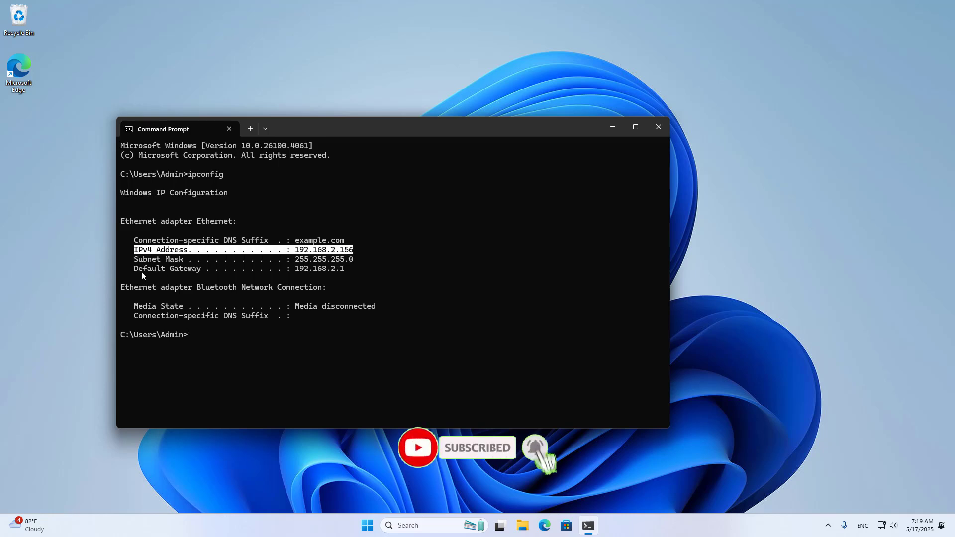
left_click_drag(137, 271, 346, 268)
left_click(334, 323)
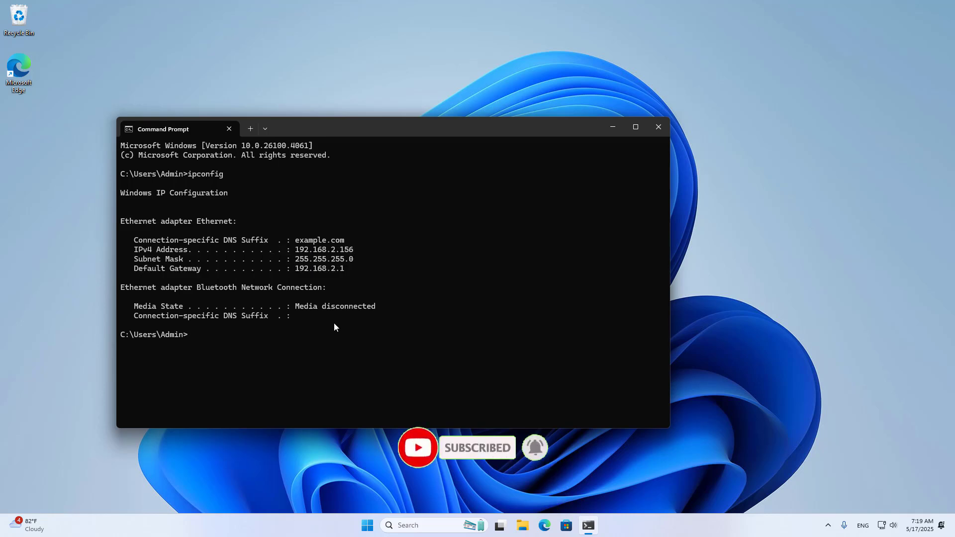
type("ping google.com")
key("Return")
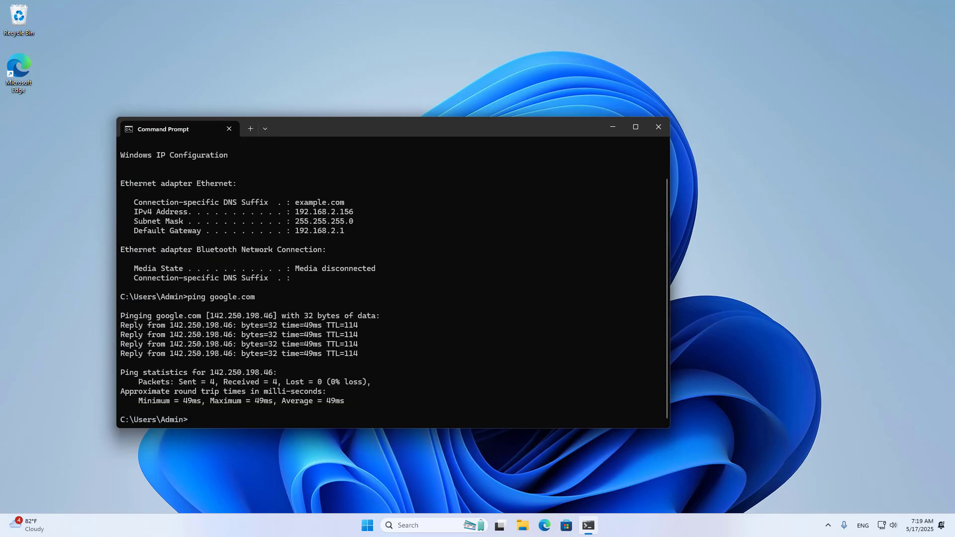